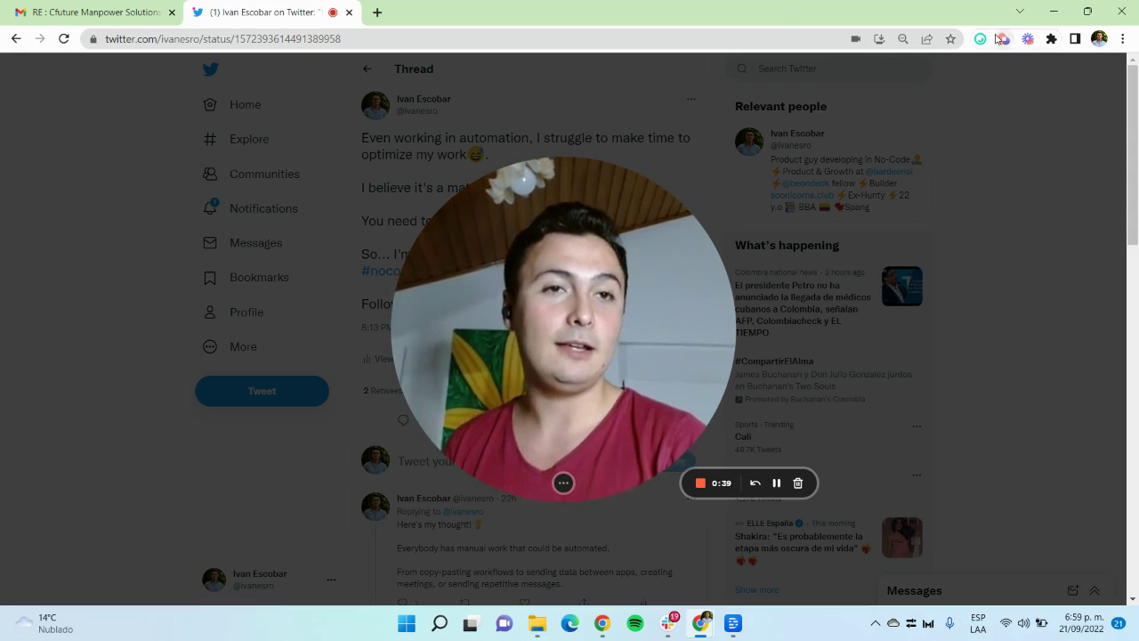
Step: Launch the 'Compose email draft using OpenAi' playbook from My Playbooks
mouse_move(596, 462)
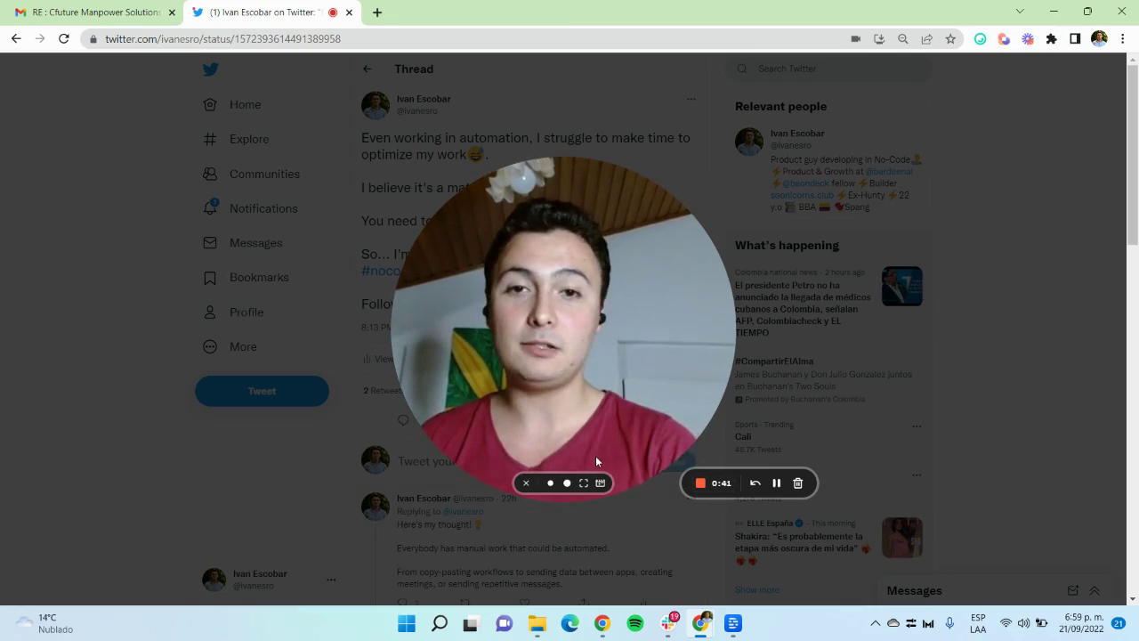
click(550, 482)
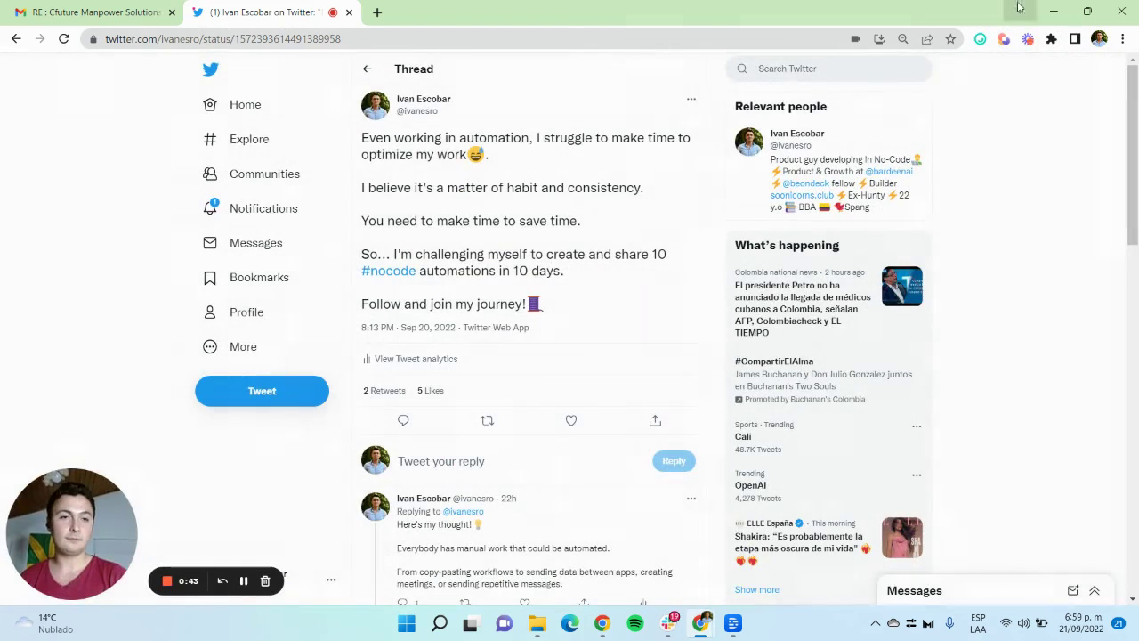
click(1004, 39)
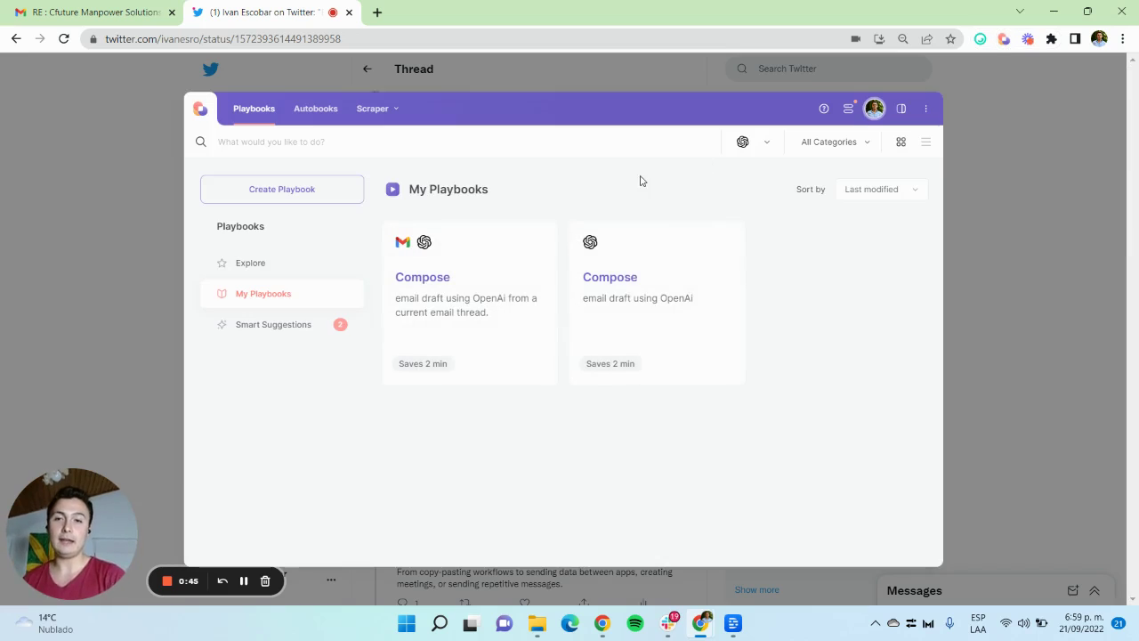
click(647, 281)
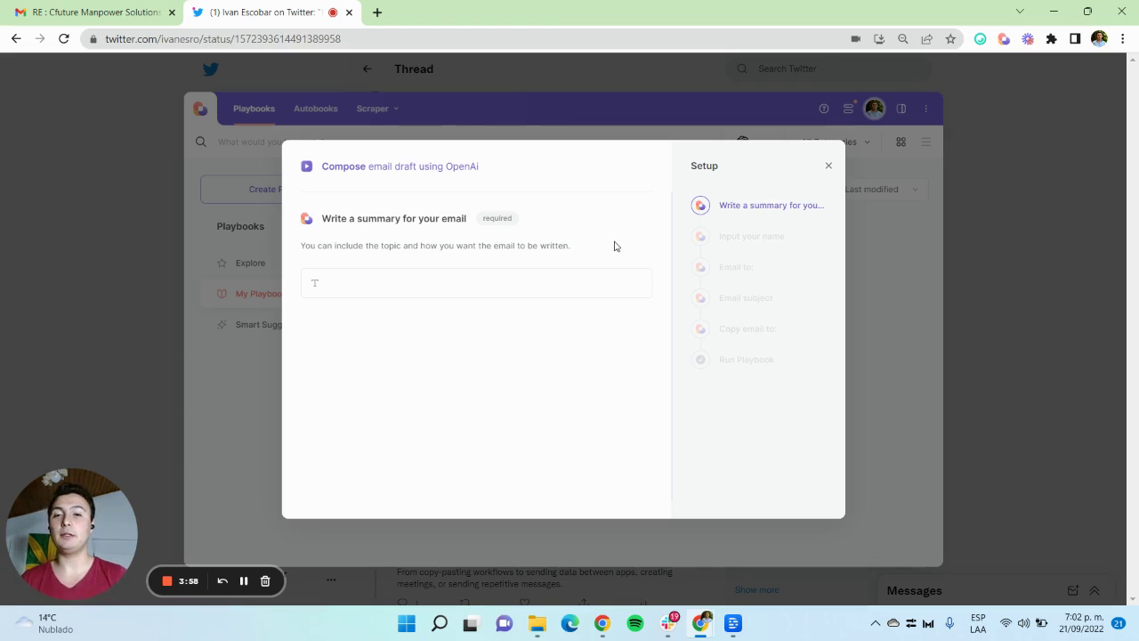
Step: Enter the summary: an empathetic email rejecting a startup investment proposal
click(583, 281)
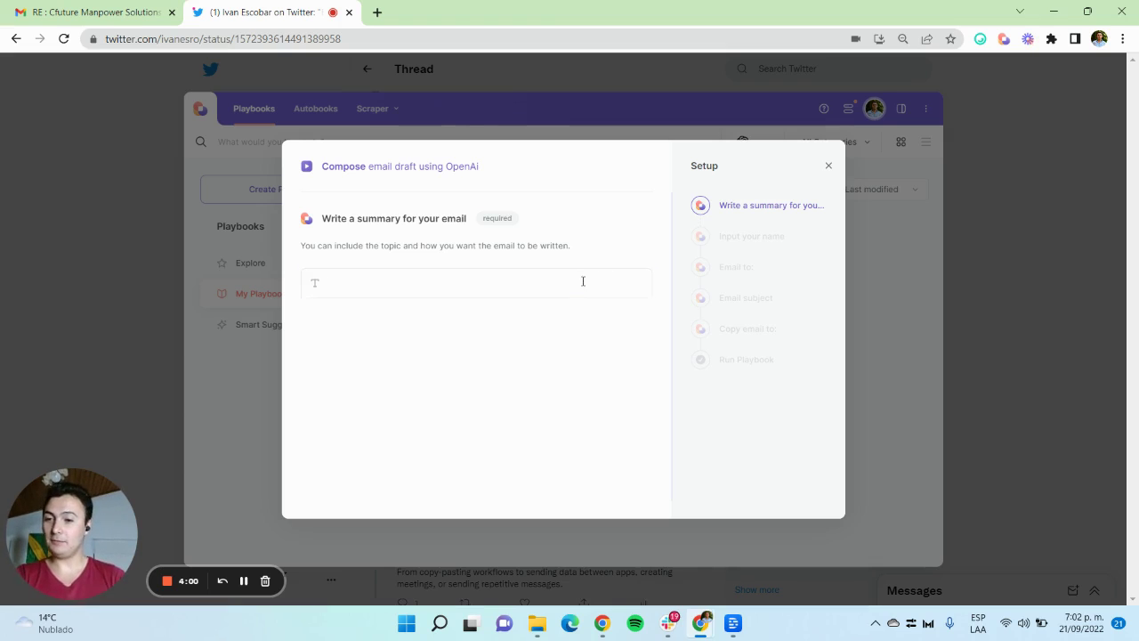
text(Write an empathet)
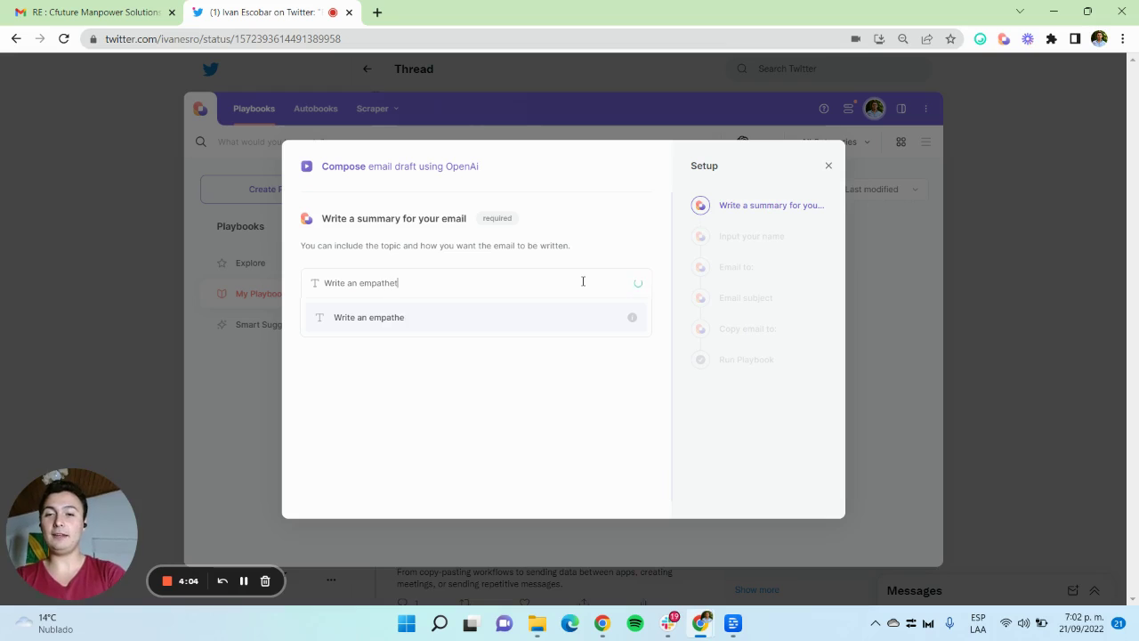
text(ic email rejecting the startup investment pro)
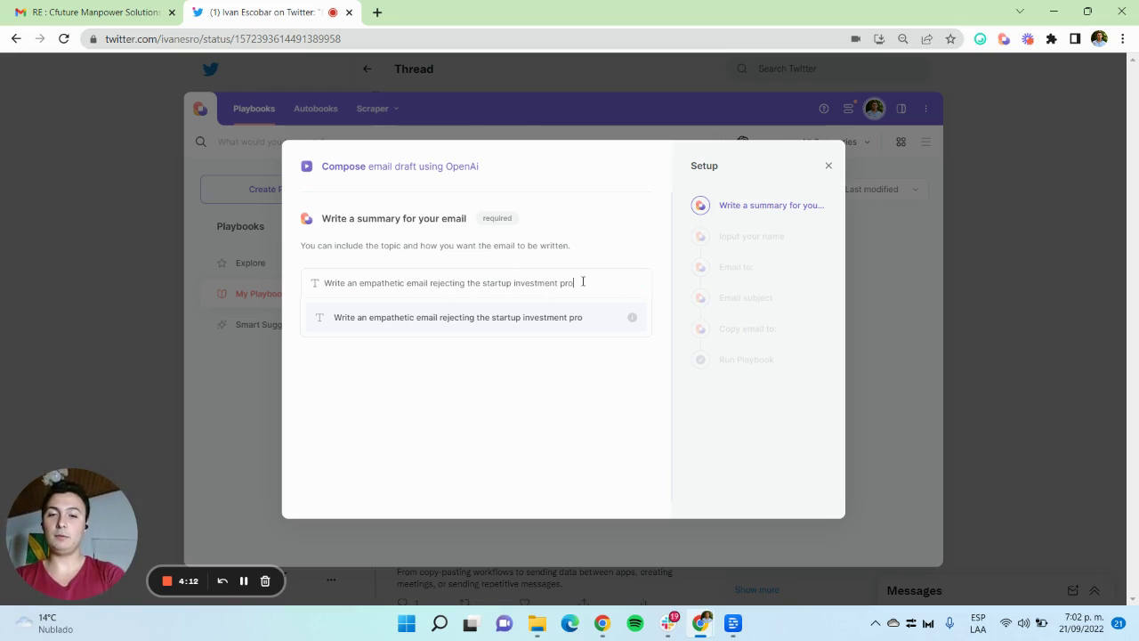
text(posal of Mat.)
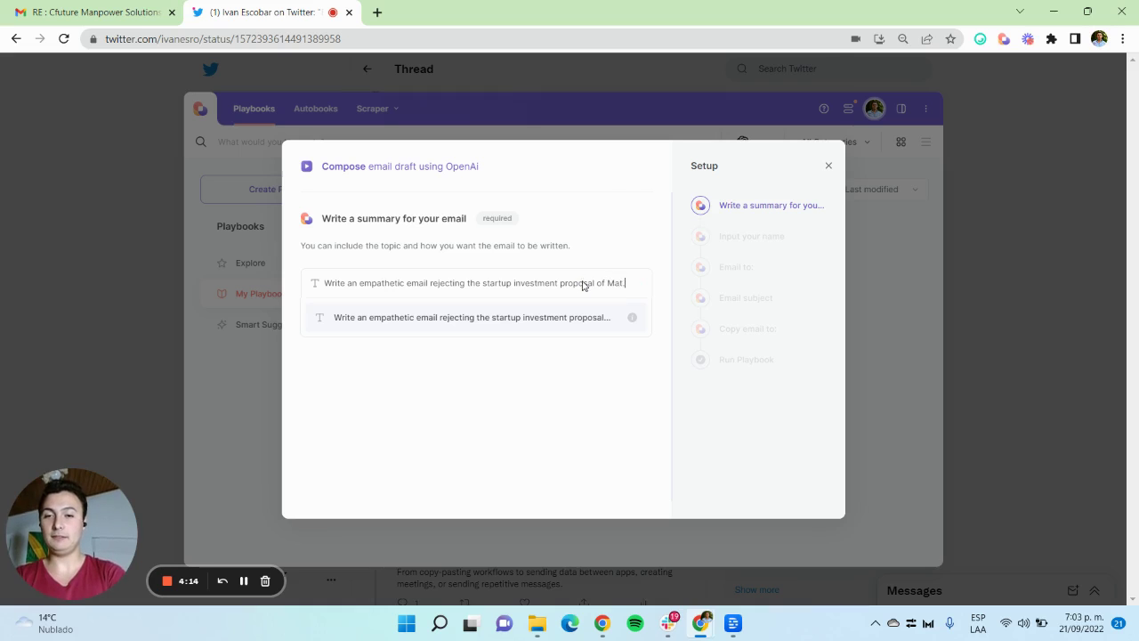
key(Return)
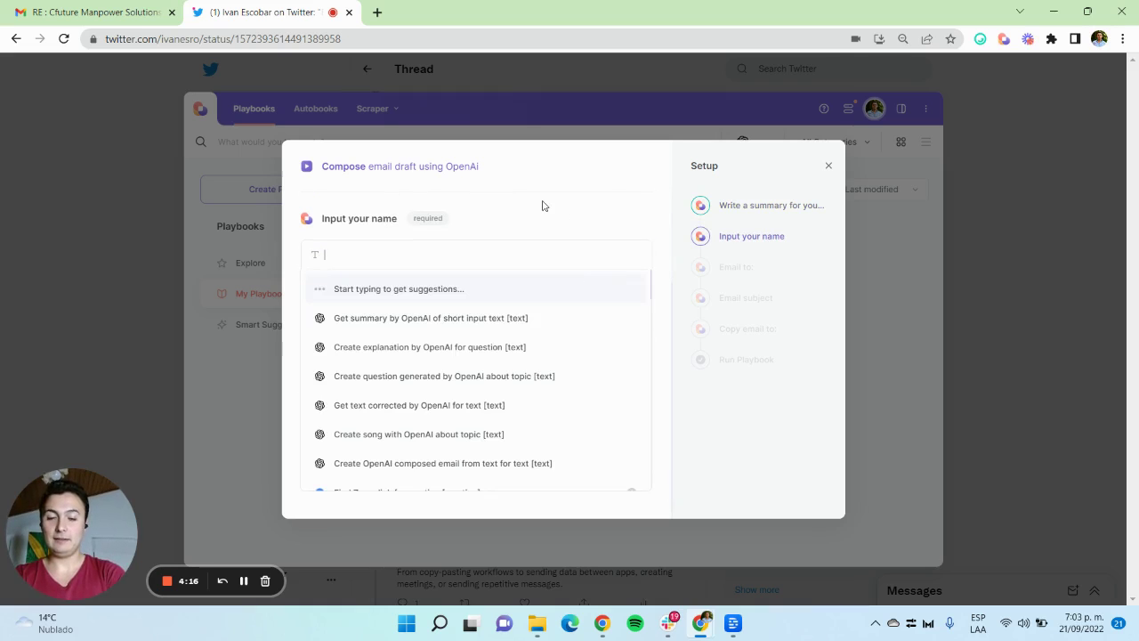
Step: Enter the sender's name and begin typing the recipient's e-mail address
text(Ivan from S)
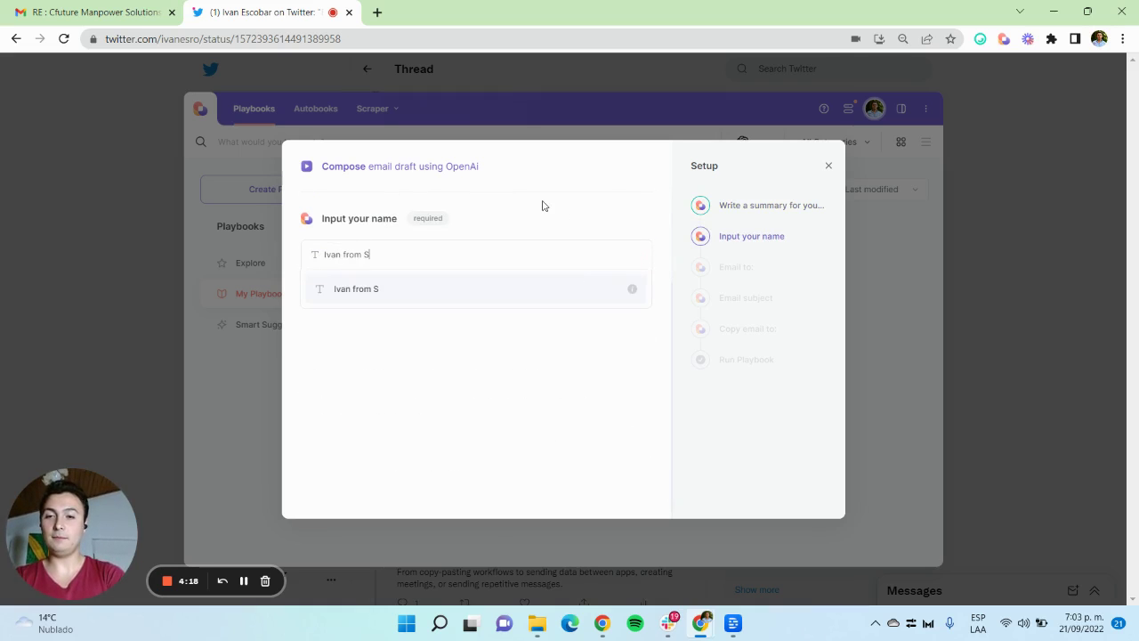
text(oonicorns)
key(Return)
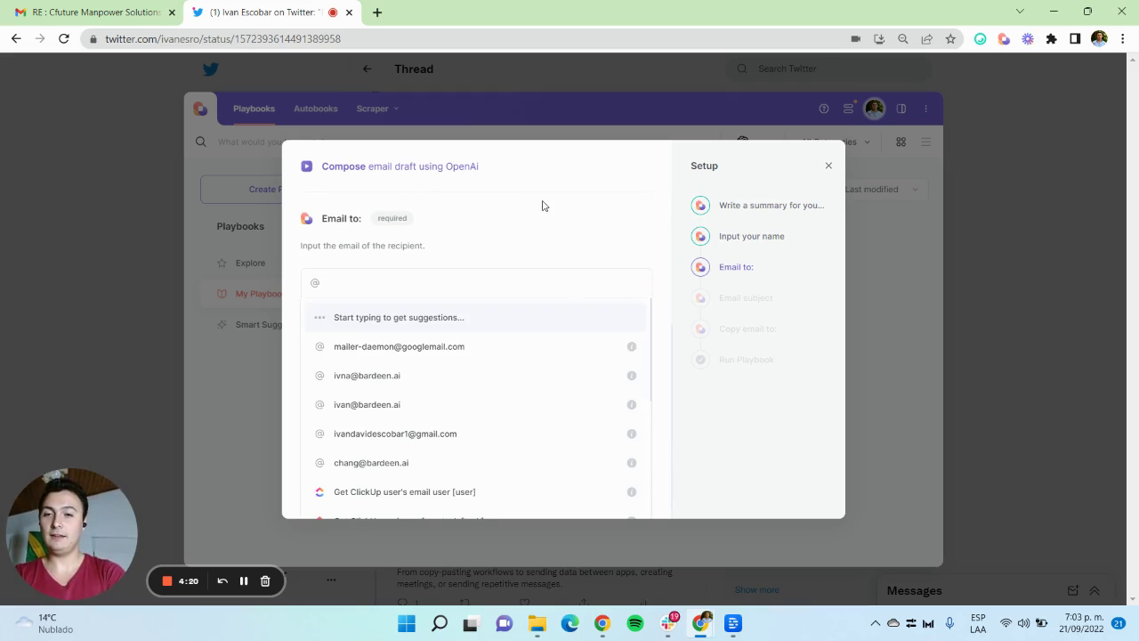
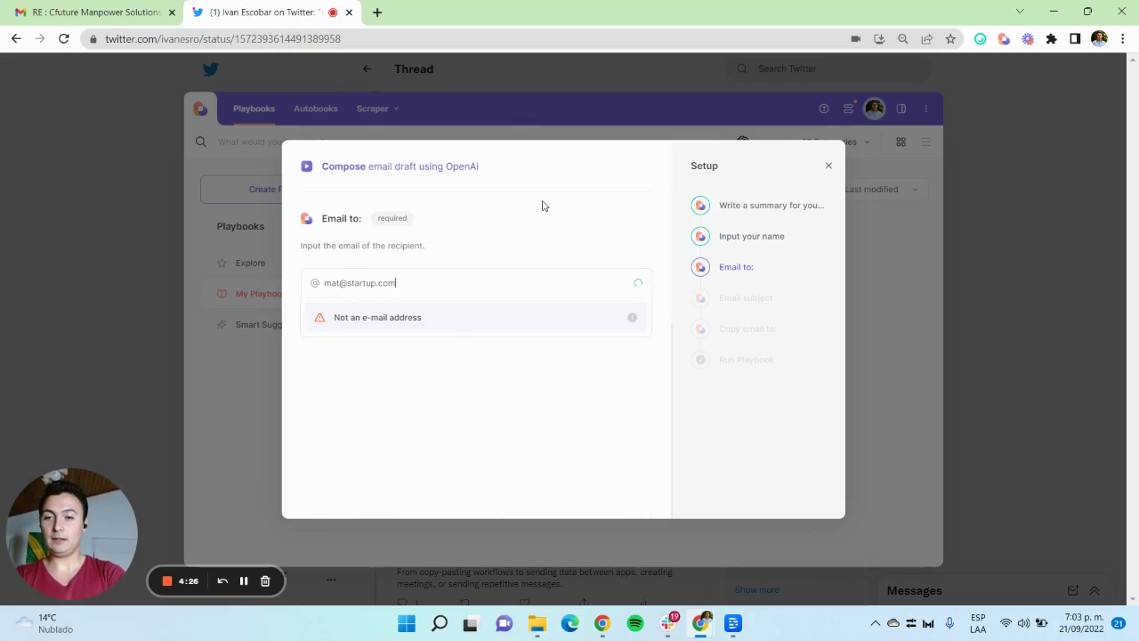
Step: Confirm the recipient and set the subject to 'About your proposal'
key(Return)
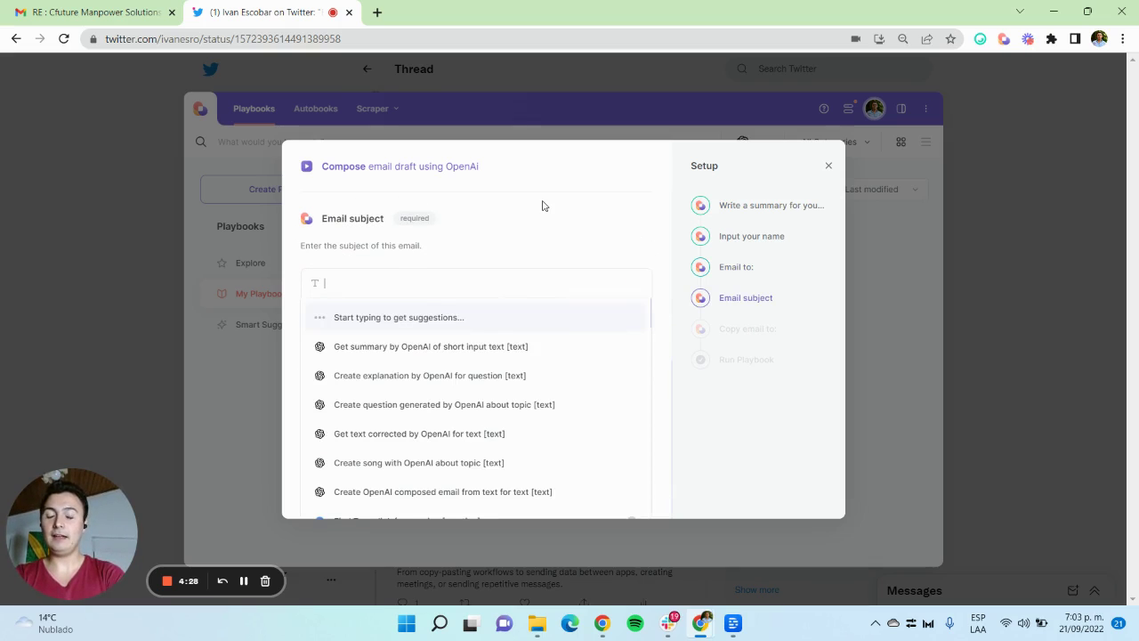
text(About your proposa)
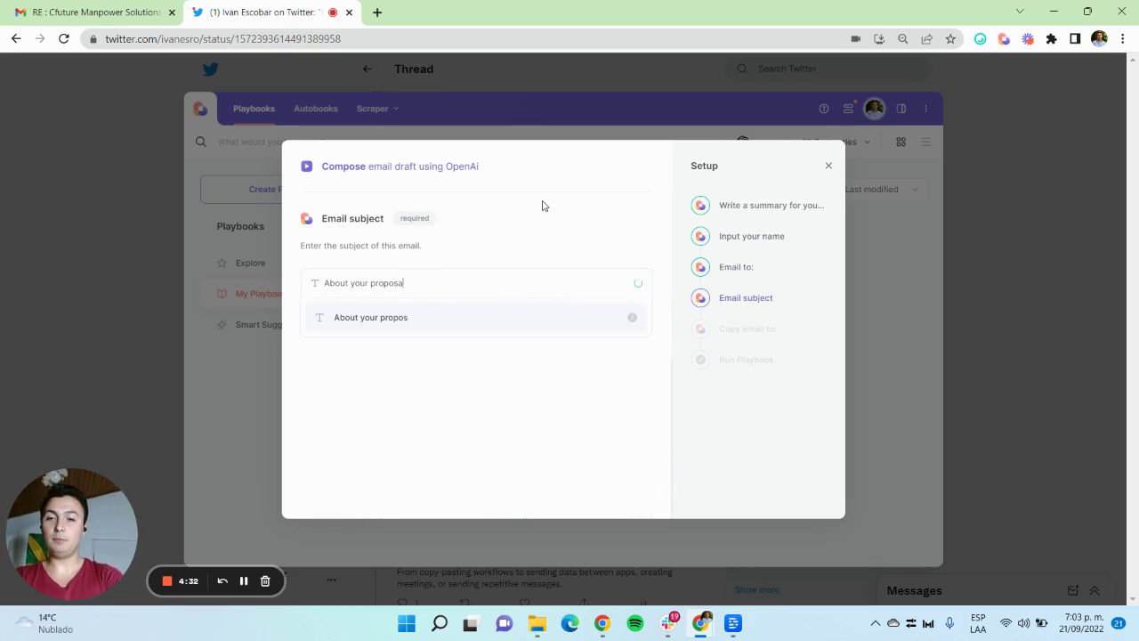
text(l)
key(Return)
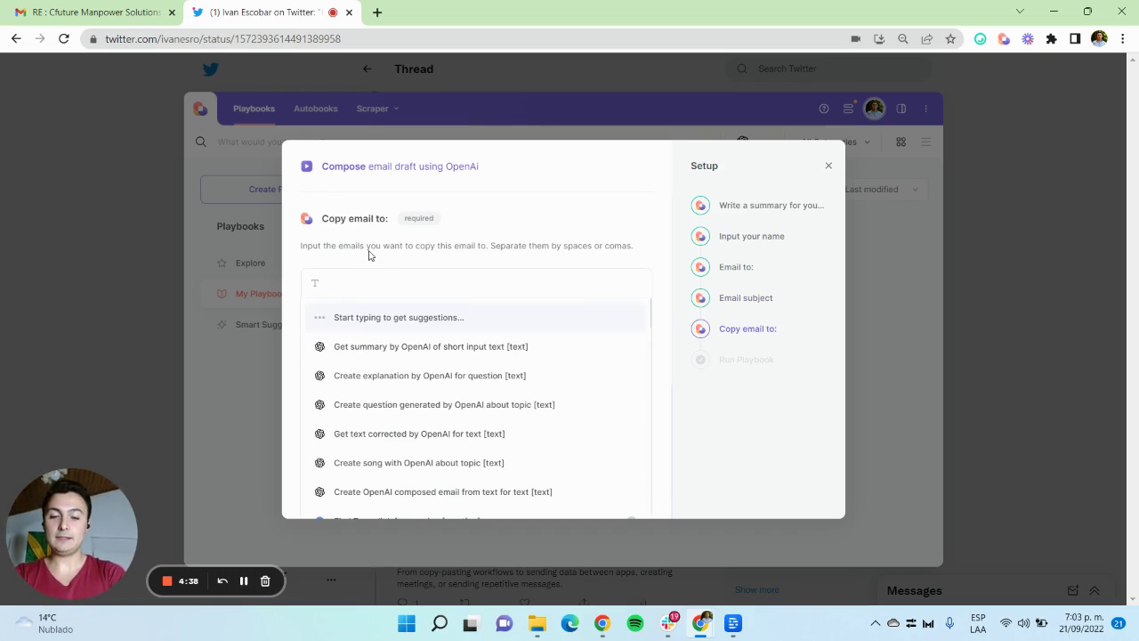
Step: Enter the copy-to e-mail address and submit it to reach the run step
text(j)
key(BackSpace)
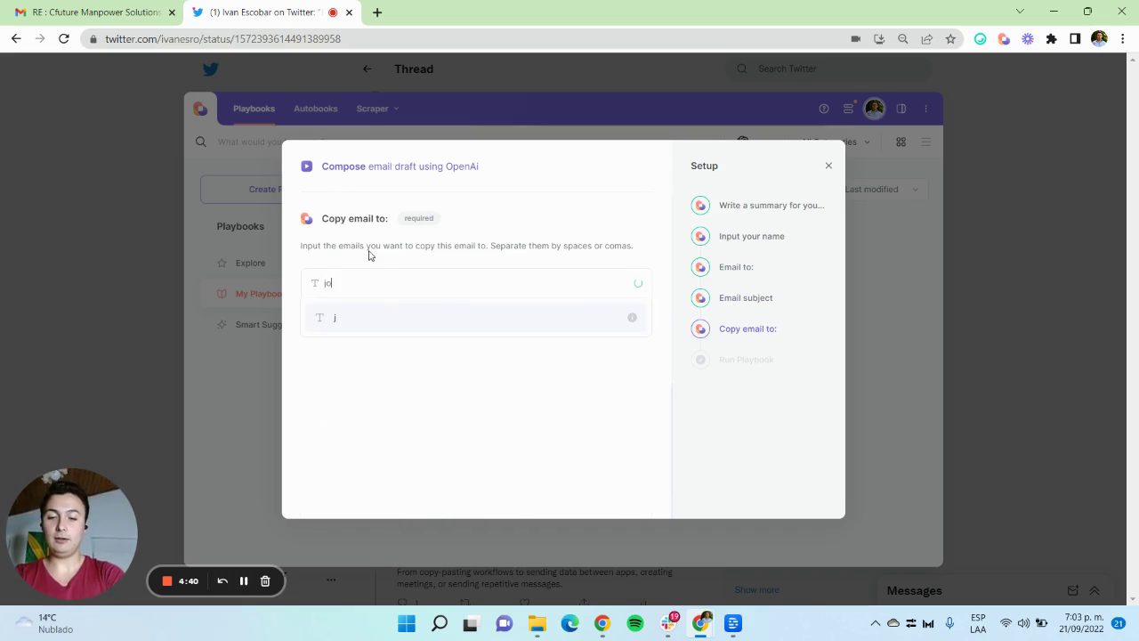
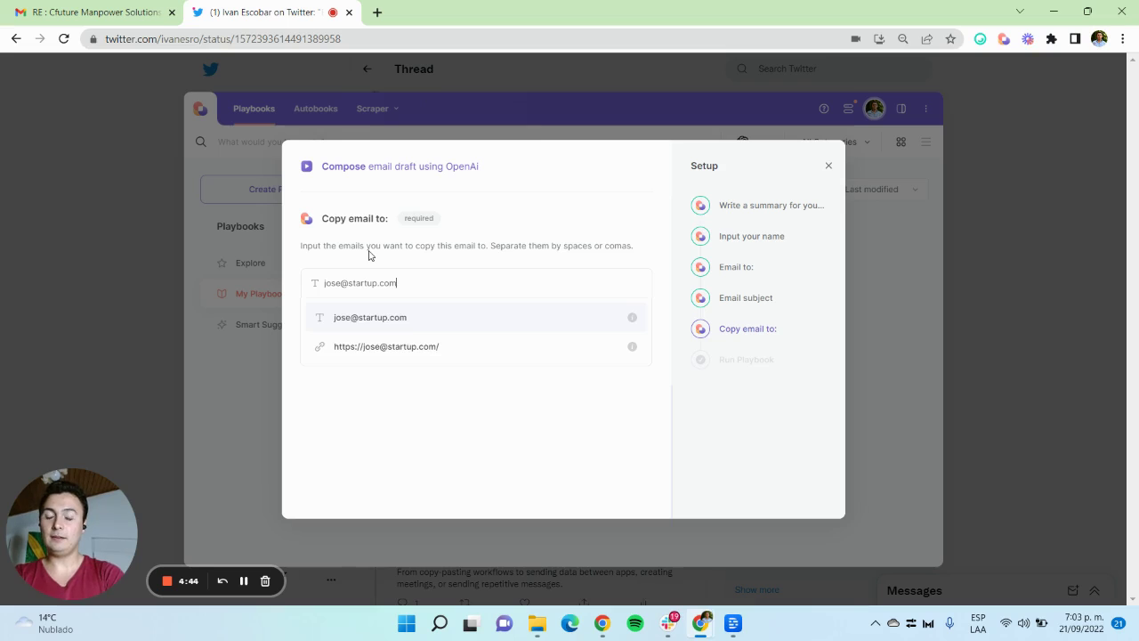
key(Return)
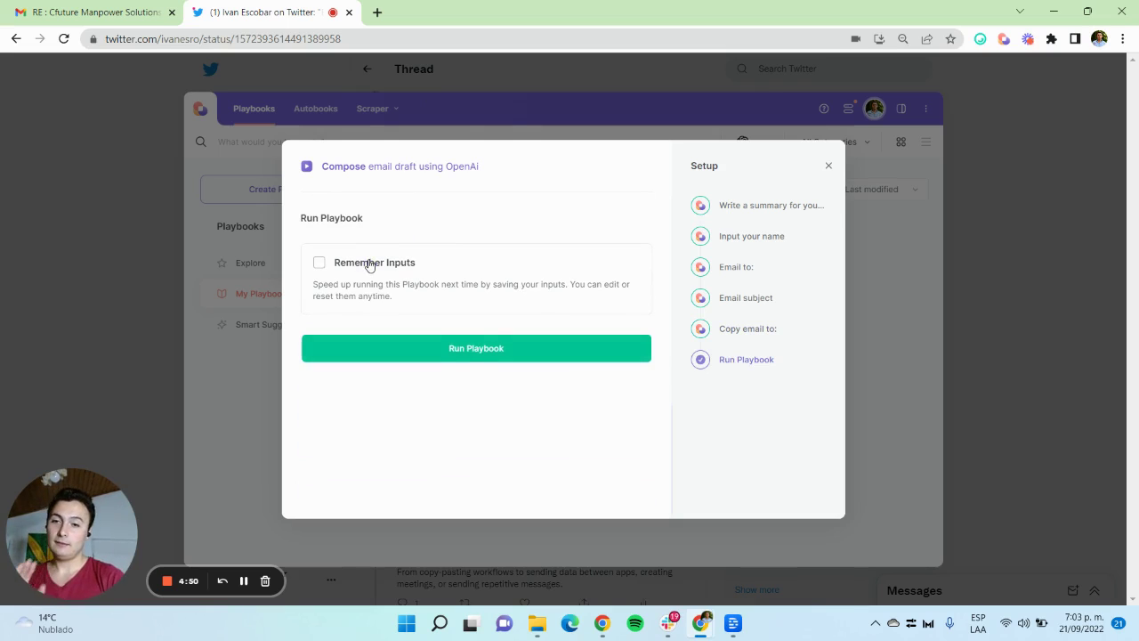
Step: Enable Remember Inputs and uncheck summary, name, recipient and copy-to, keeping Email subject
click(368, 261)
scroll(483, 447, down, 1)
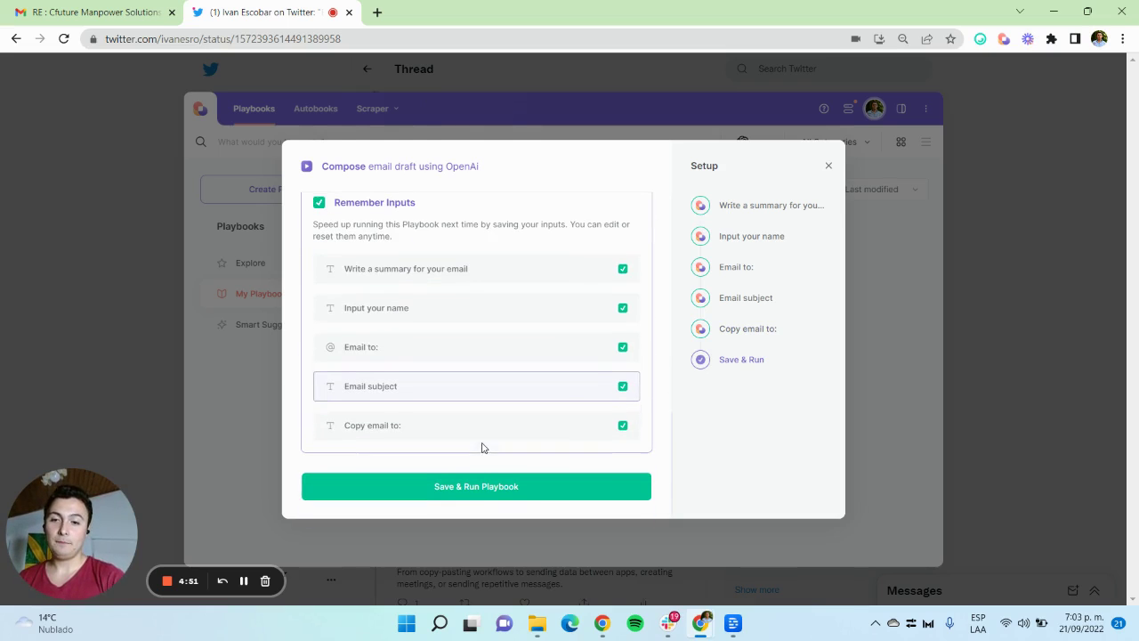
click(618, 346)
click(615, 307)
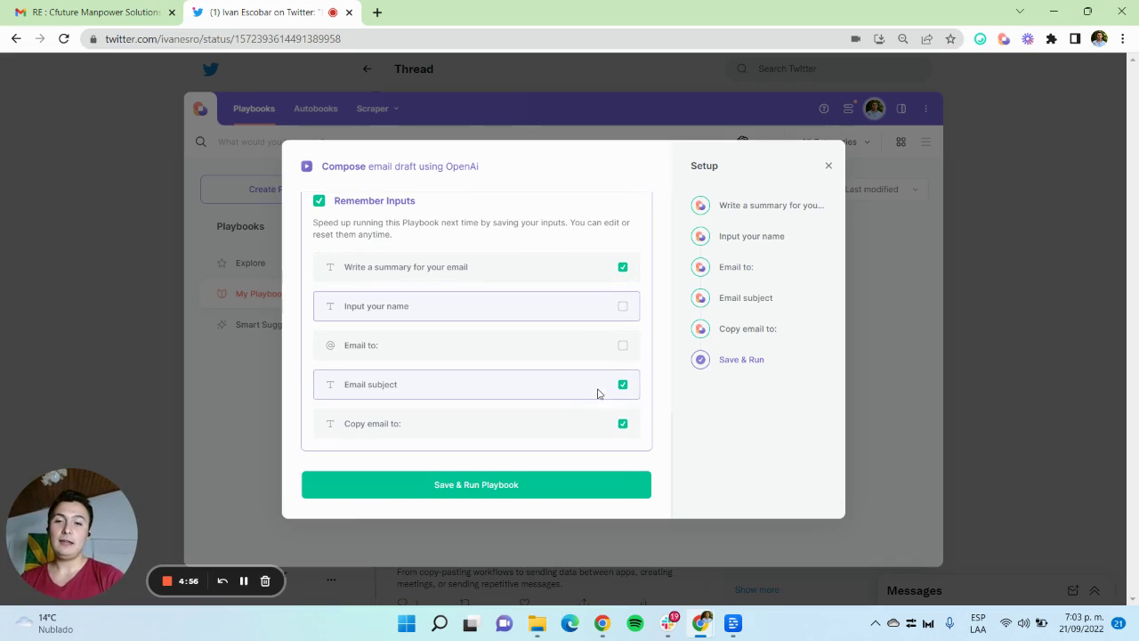
click(556, 271)
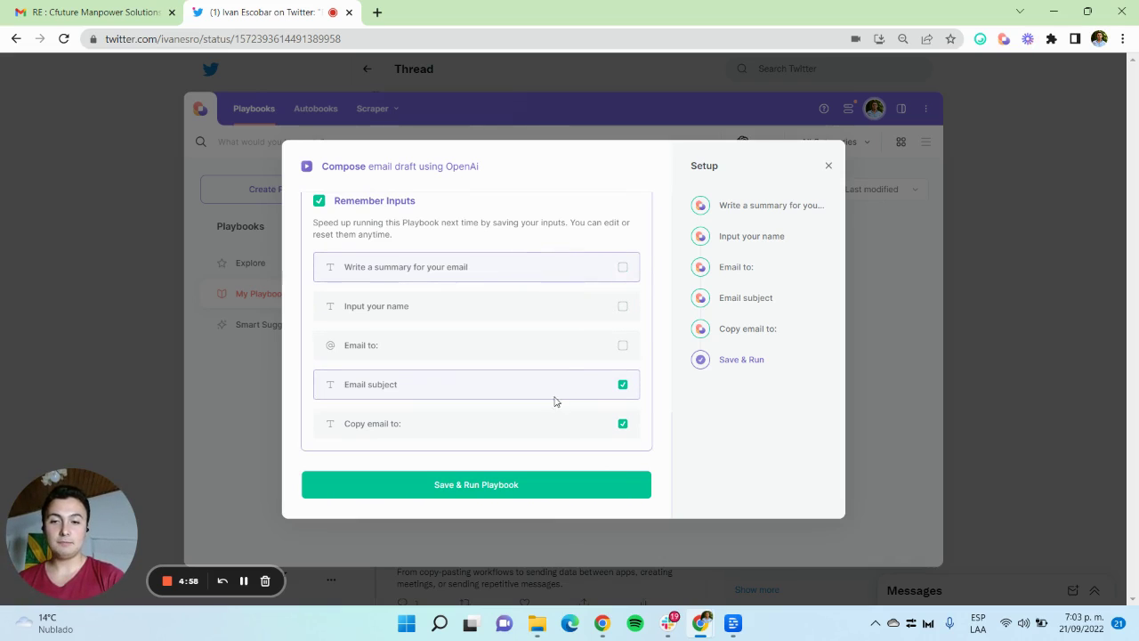
click(558, 393)
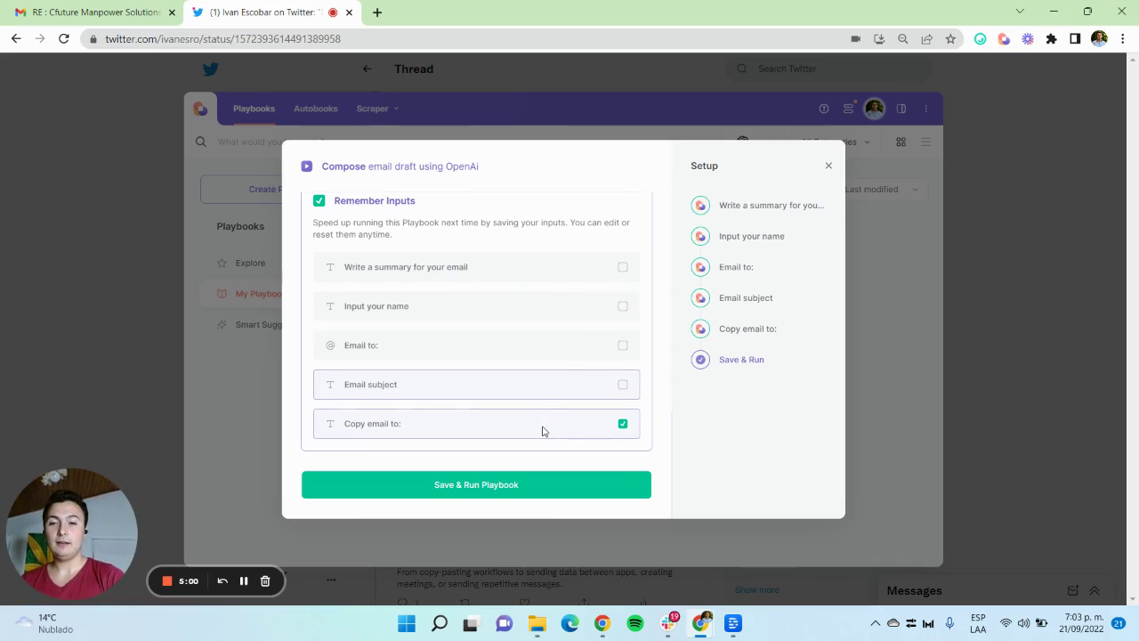
click(543, 431)
click(511, 384)
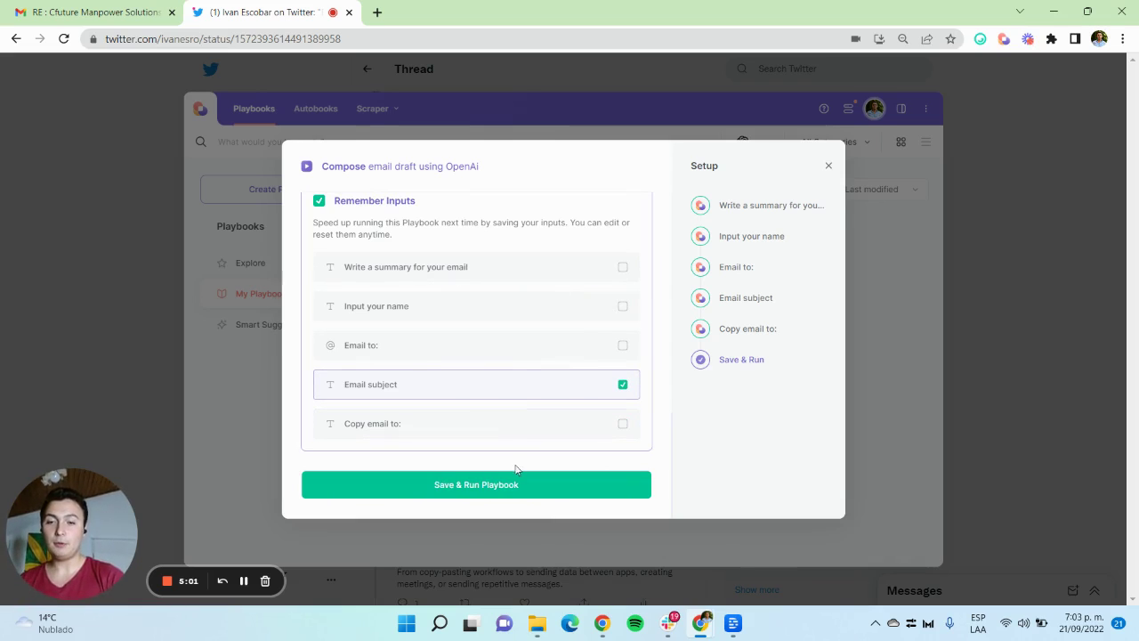
Step: Save the remembered inputs and run the playbook
click(470, 485)
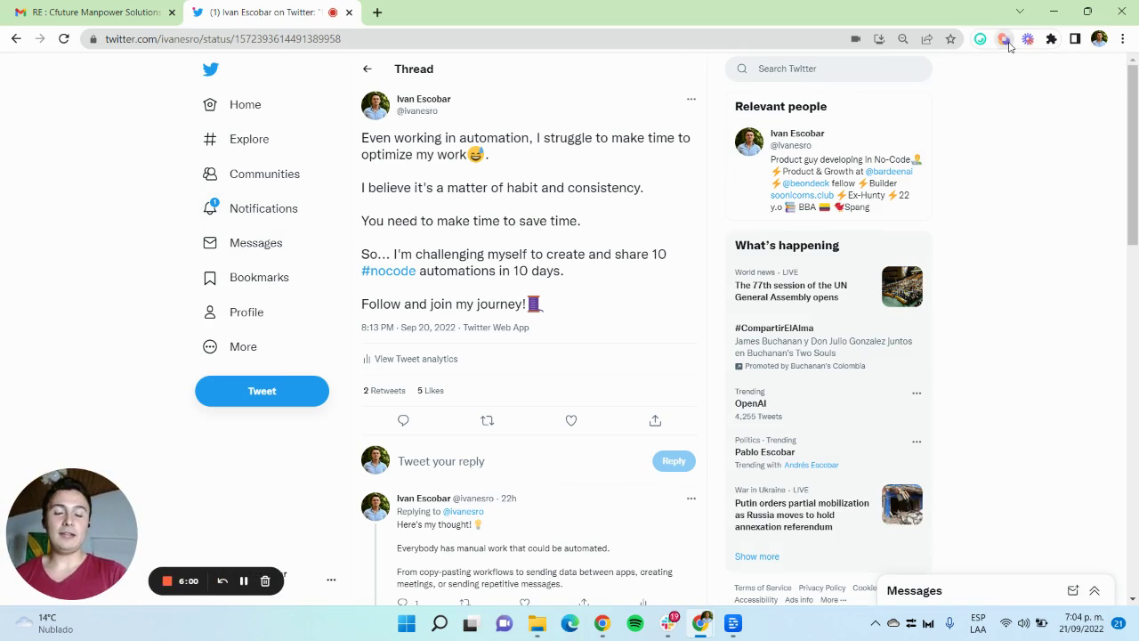
Step: Open the second Compose playbook in the Builder, full screen
click(1004, 39)
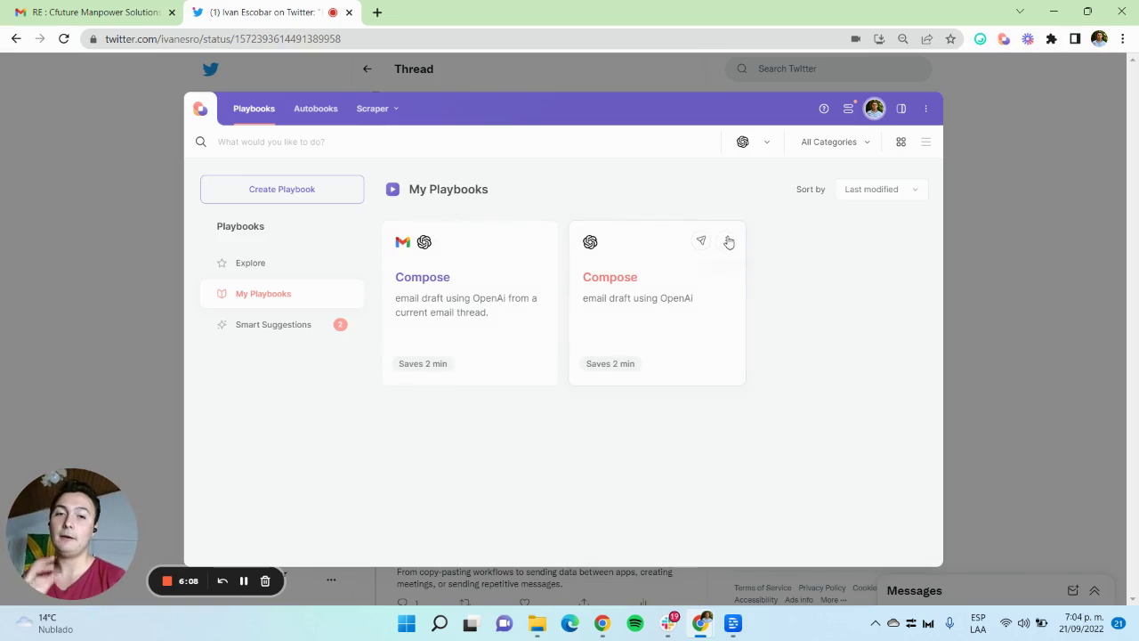
click(728, 241)
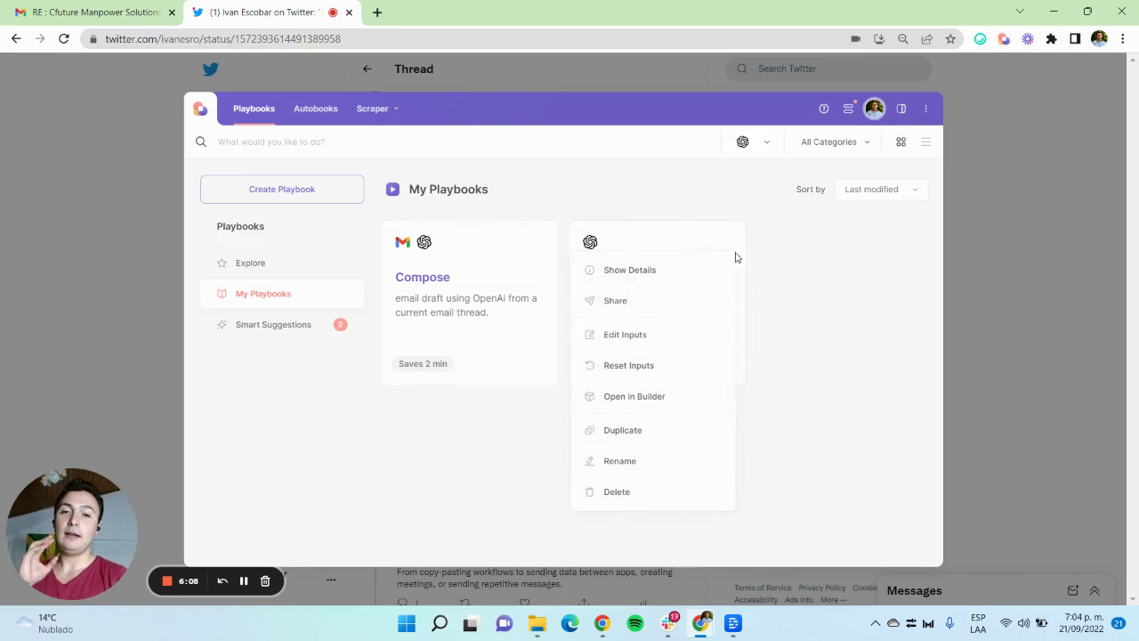
click(652, 399)
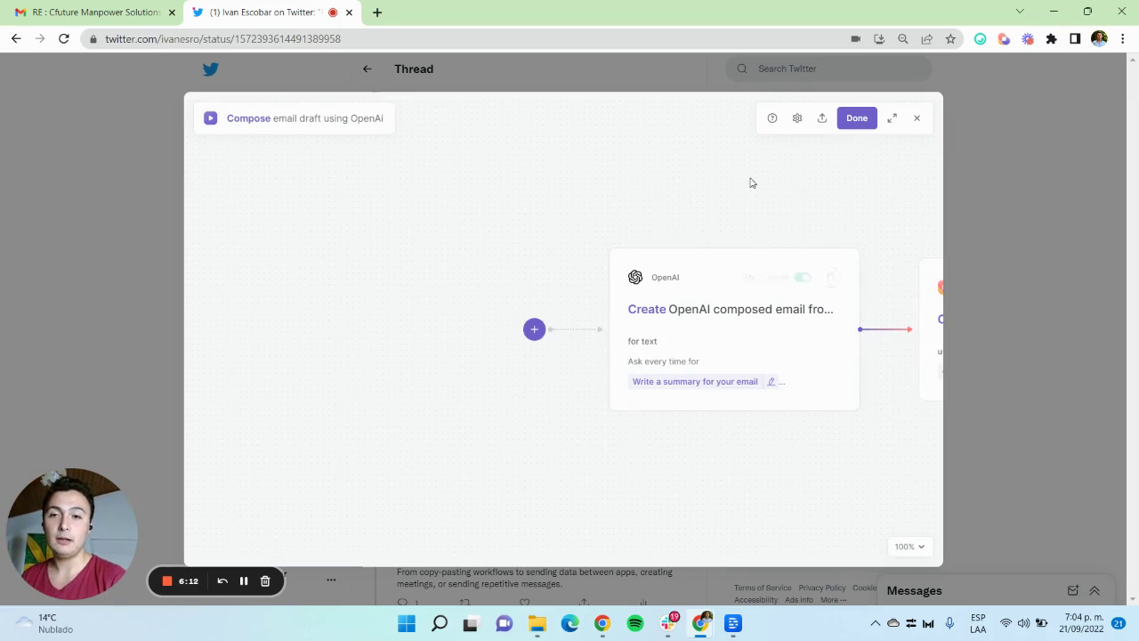
click(892, 119)
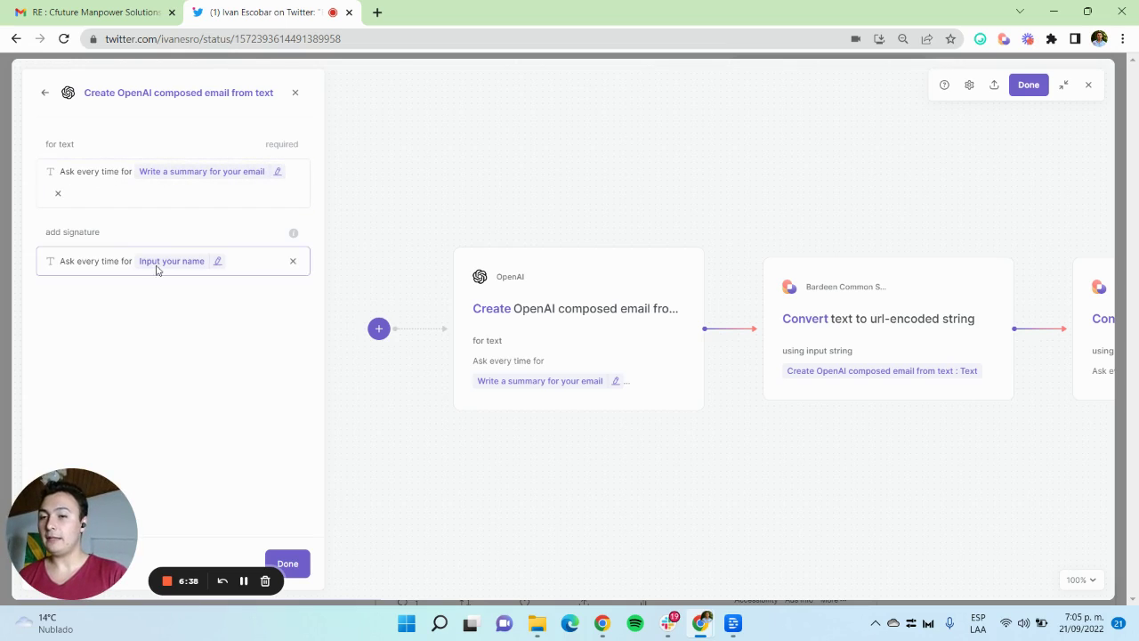
scroll(641, 313, right, 3)
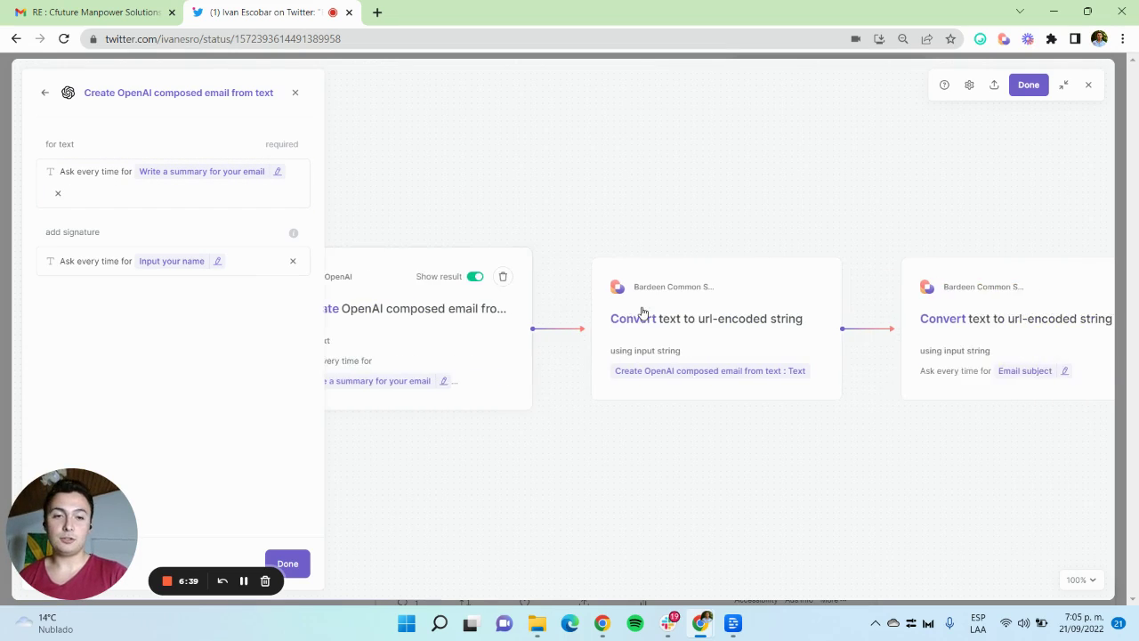
Step: Inspect the Convert text to url-encoded string steps and the Find email addresses step
click(692, 329)
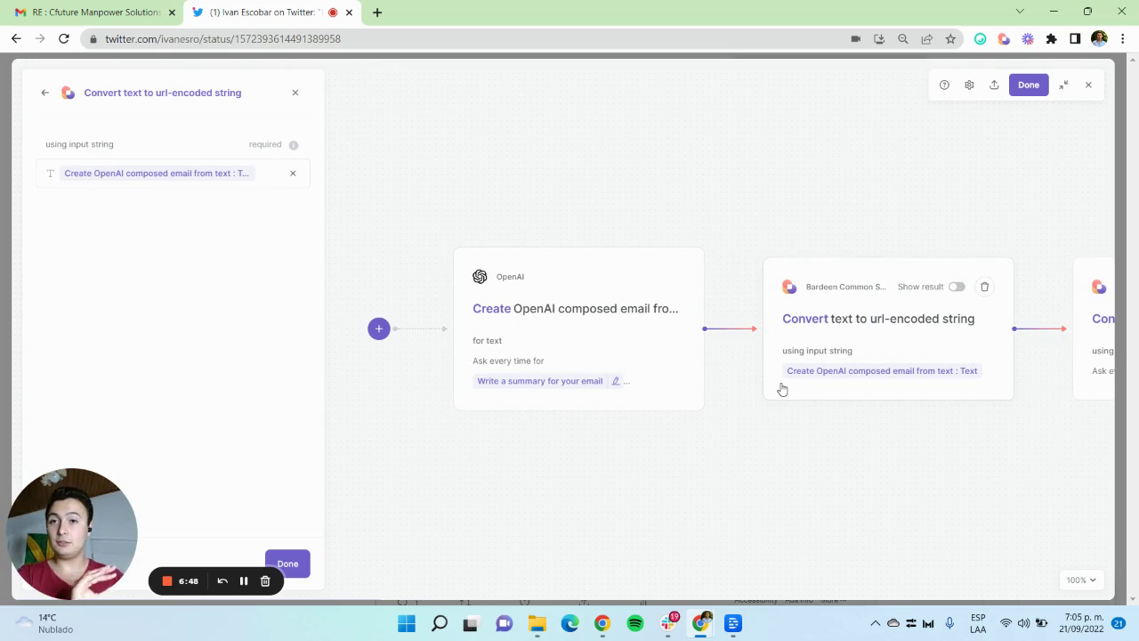
click(837, 372)
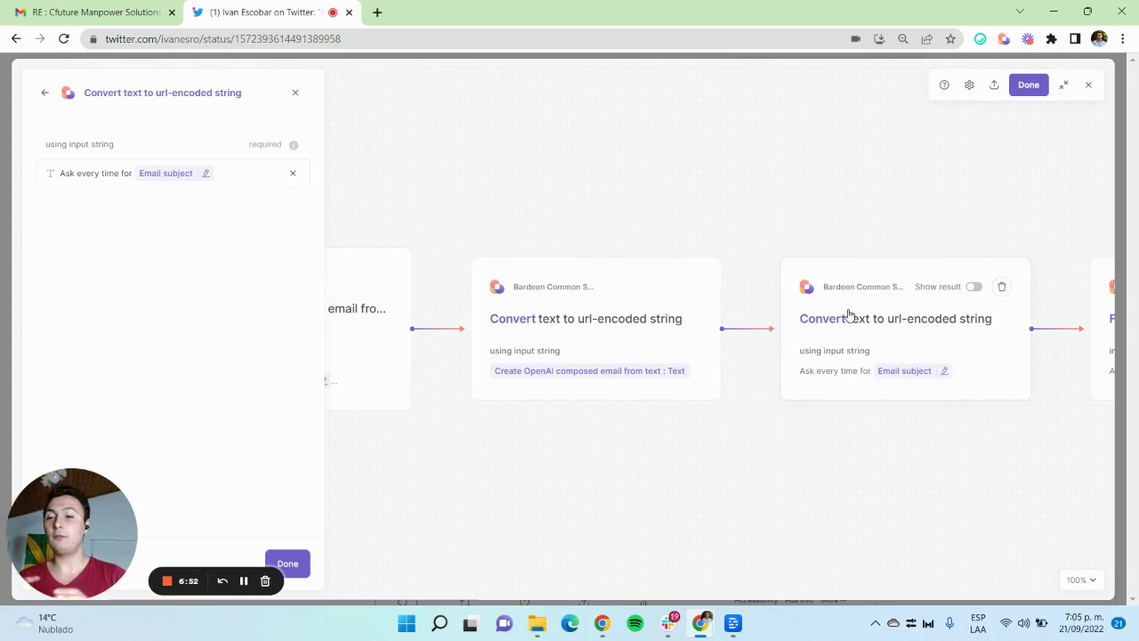
scroll(848, 313, right, 5)
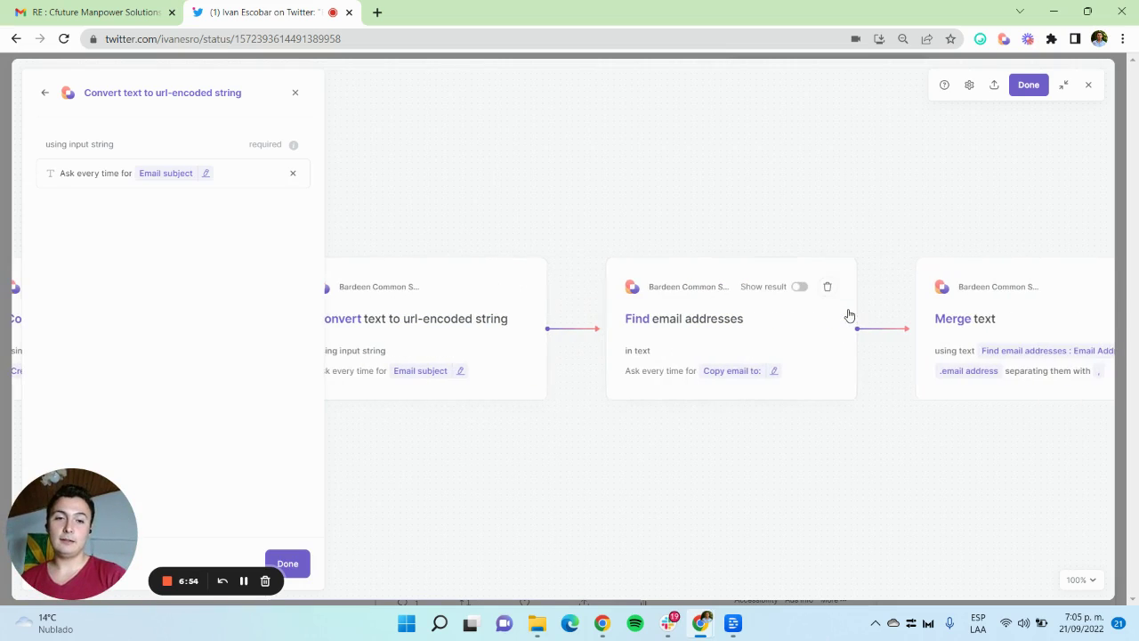
scroll(686, 354, left, 2)
scroll(712, 352, right, 2)
click(760, 351)
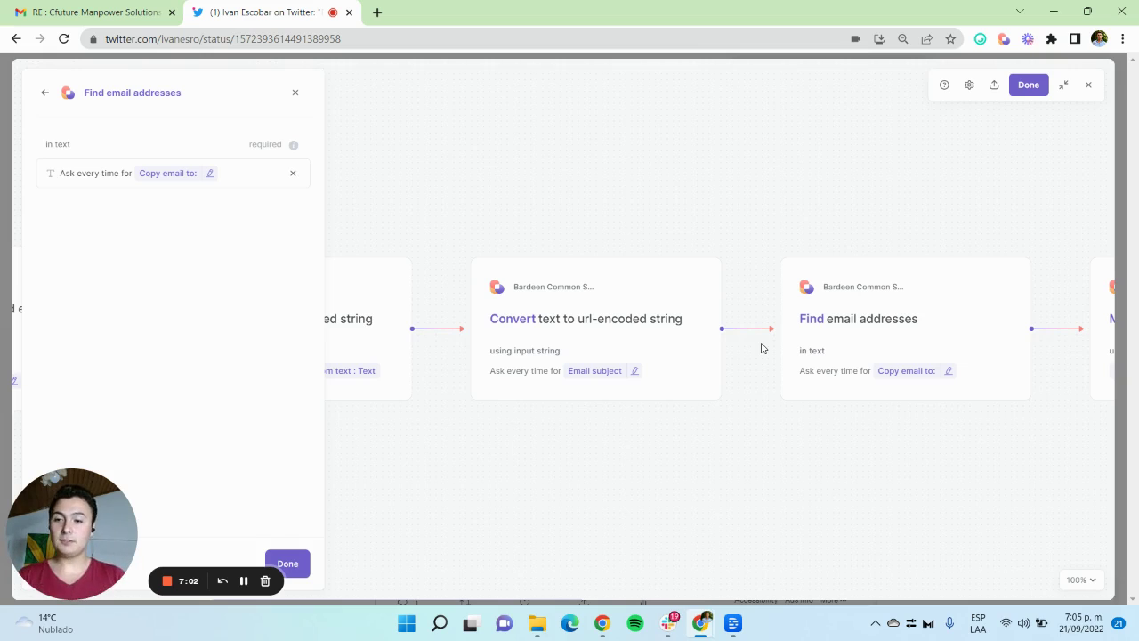
scroll(761, 349, right, 4)
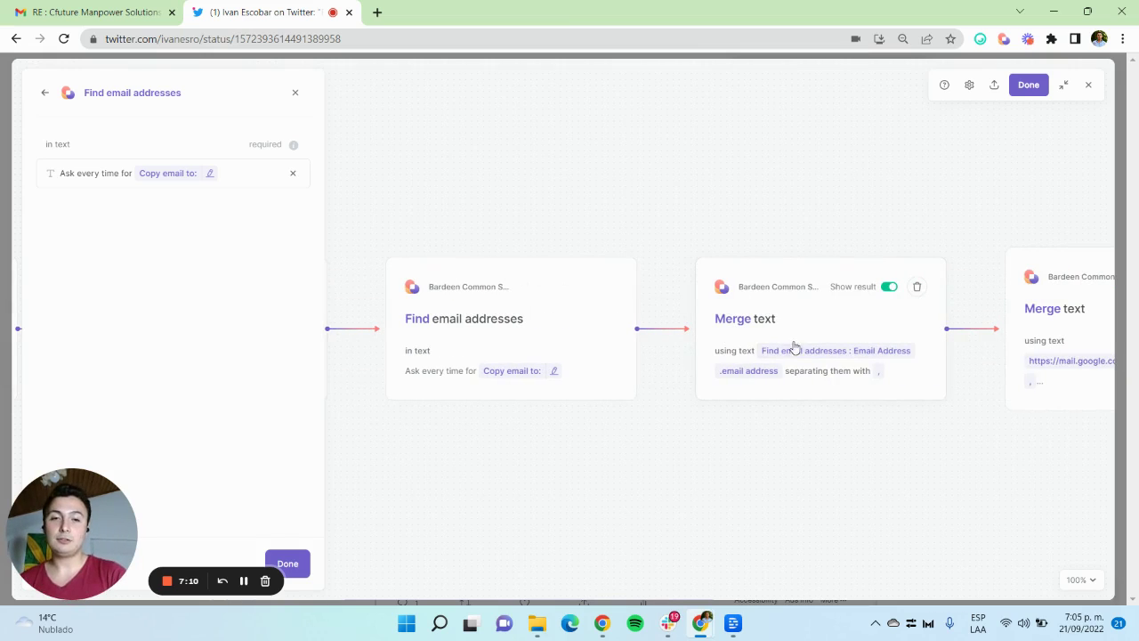
Step: Inspect both Merge text steps building the Gmail link, then close the settings panel
click(800, 321)
scroll(715, 283, right, 4)
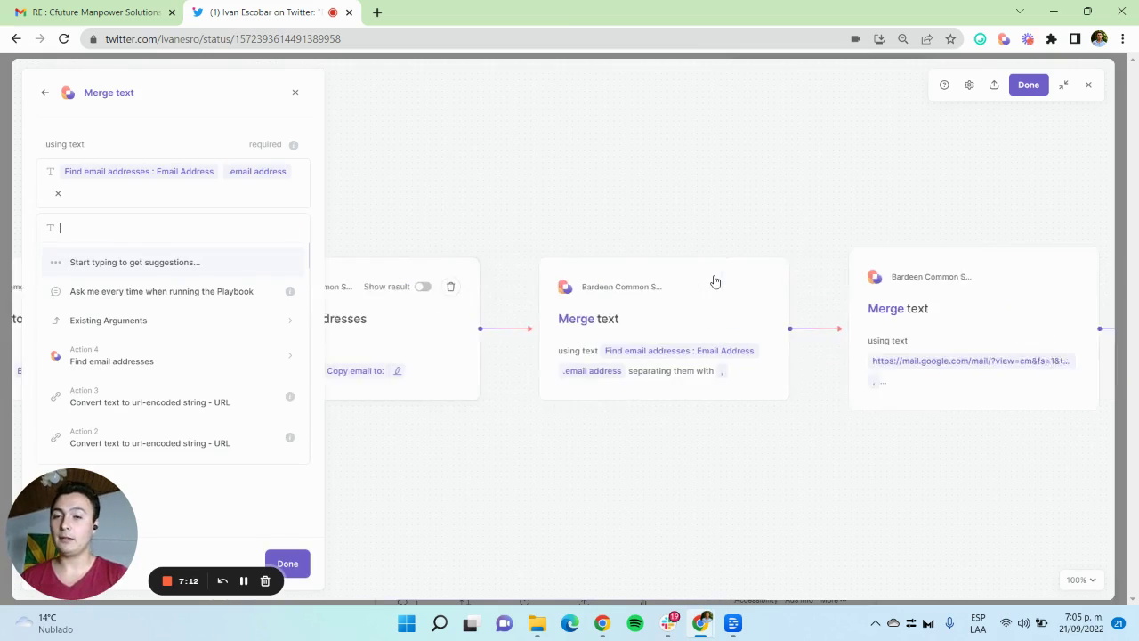
click(796, 318)
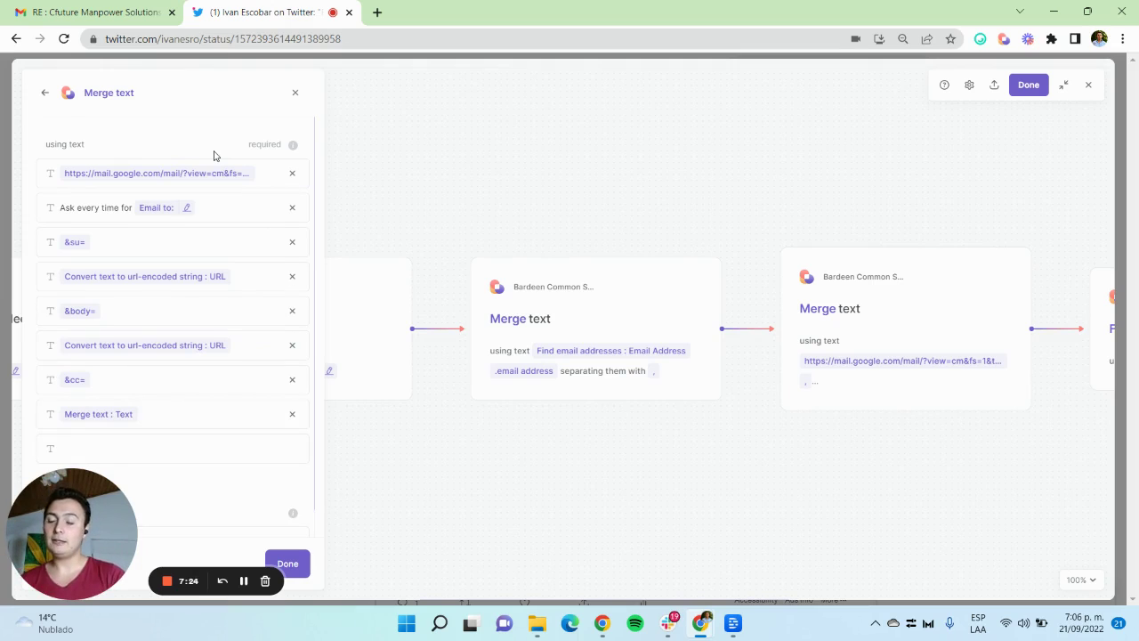
scroll(214, 156, down, 1)
scroll(213, 155, up, 1)
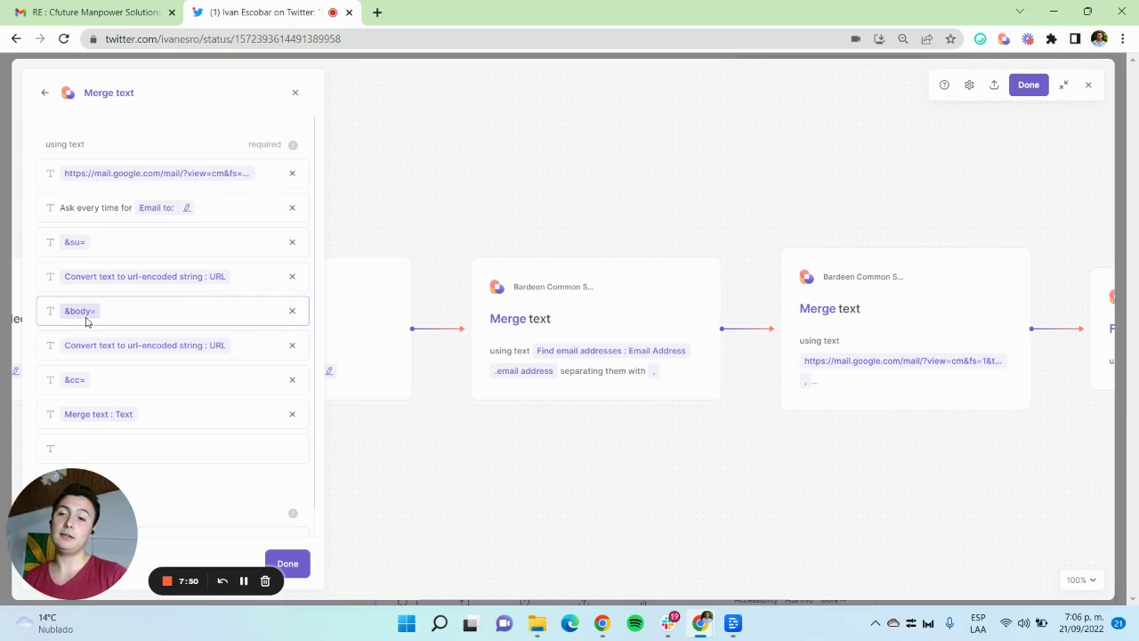
scroll(152, 351, down, 1)
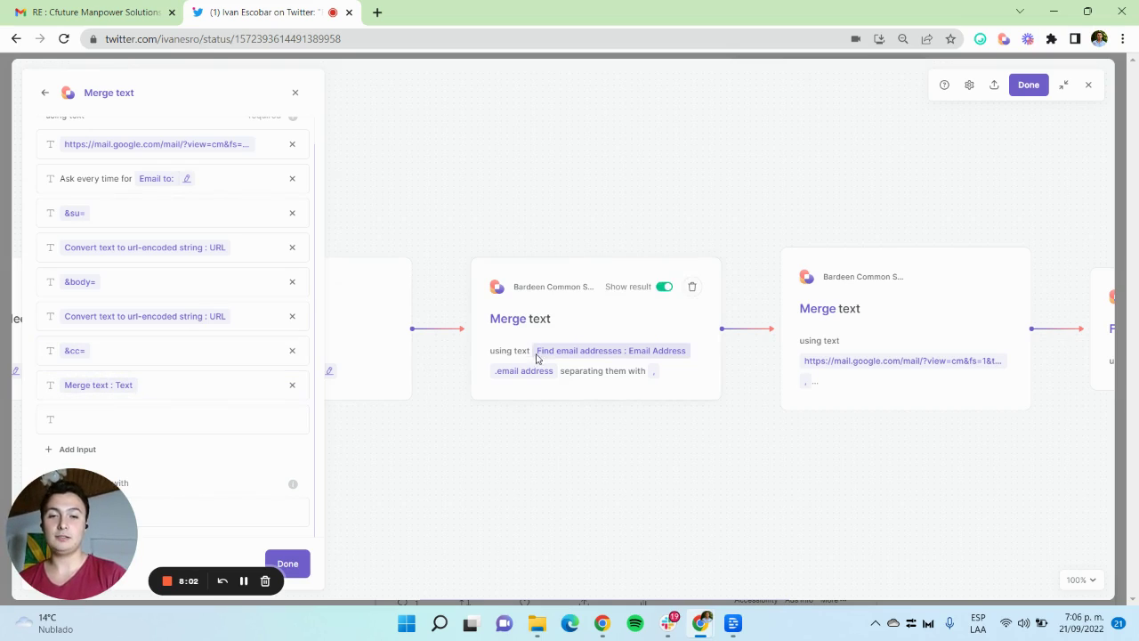
click(305, 565)
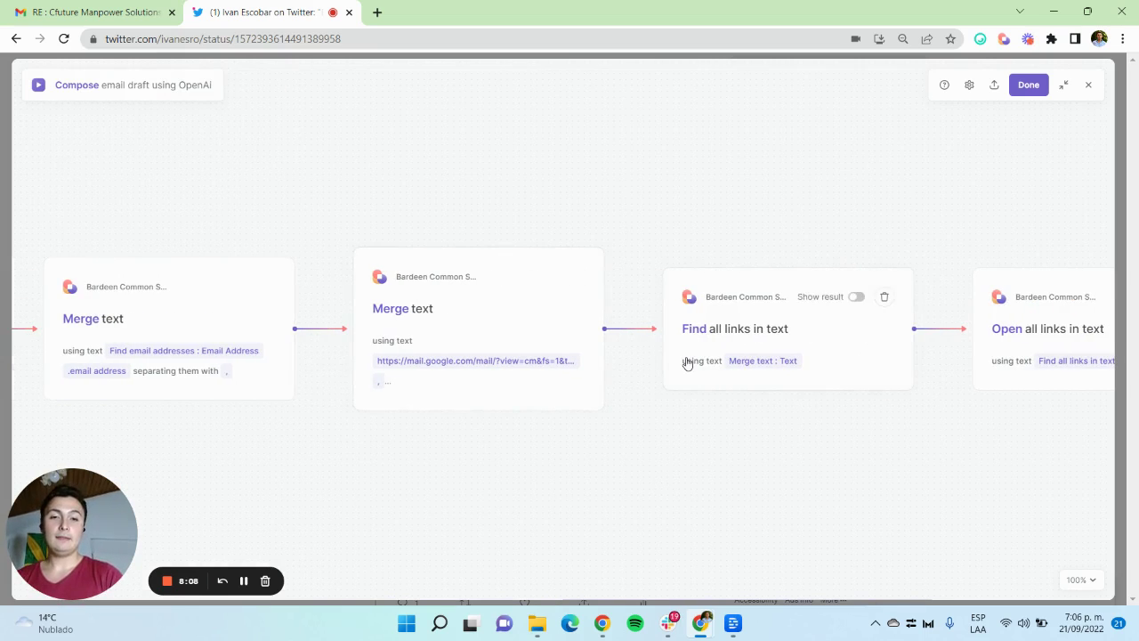
Step: Save the playbook and expand the latest Compose run in History
click(1033, 84)
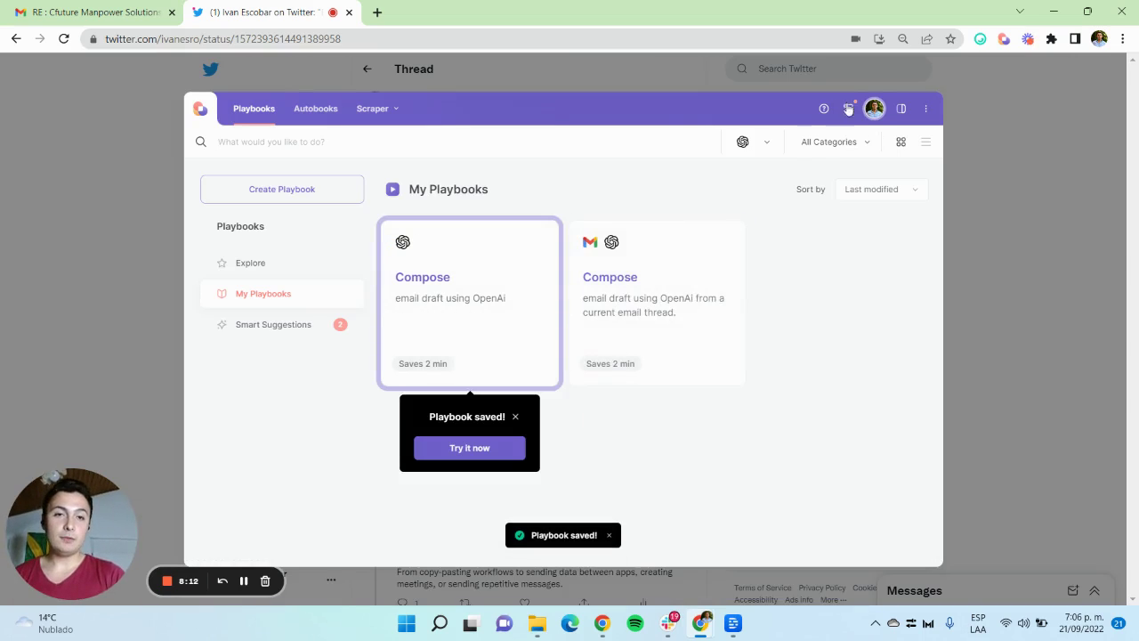
click(849, 108)
click(723, 174)
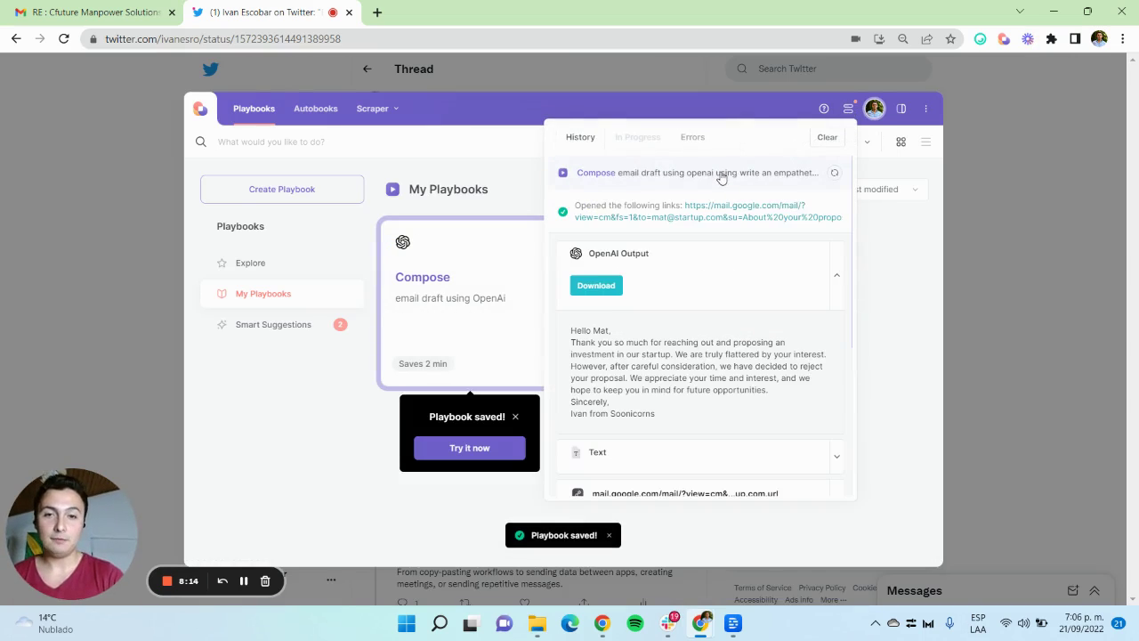
scroll(676, 325, down, 2)
scroll(676, 325, up, 2)
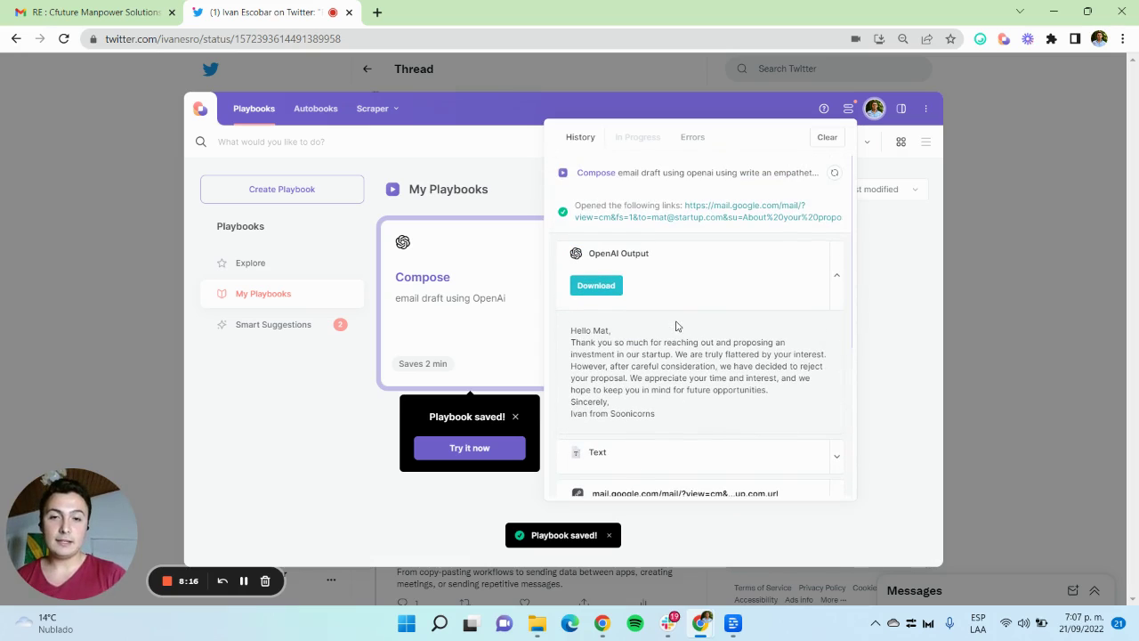
scroll(774, 338, down, 1)
Step: Review the OpenAI-written rejection email, then open the generated Gmail compose link
drag(571, 304, 682, 389)
click(682, 391)
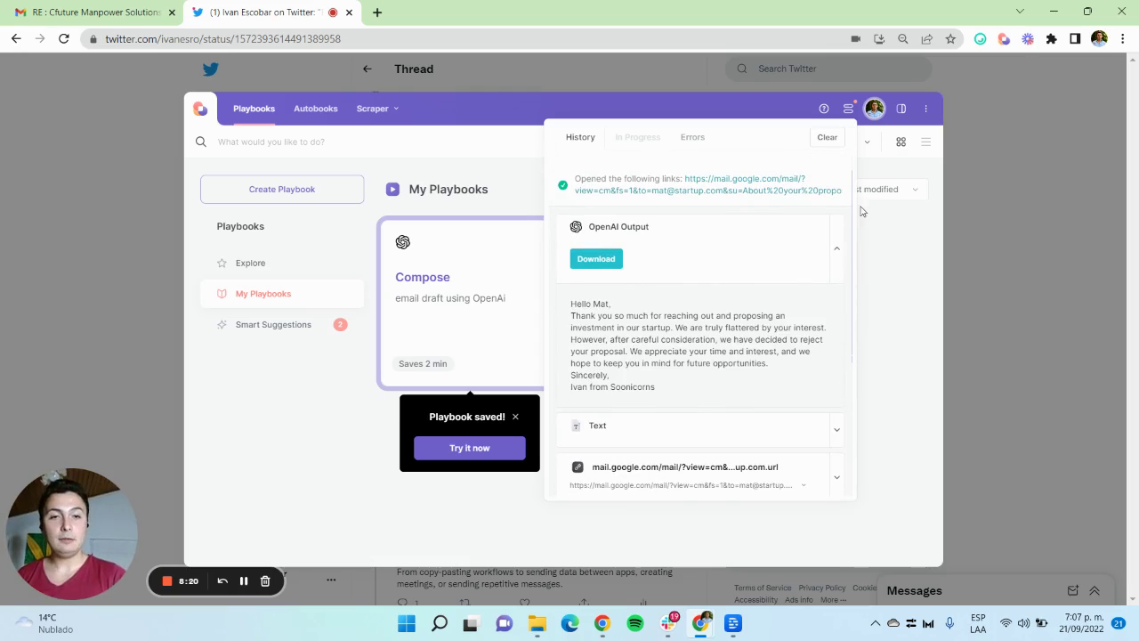
click(837, 248)
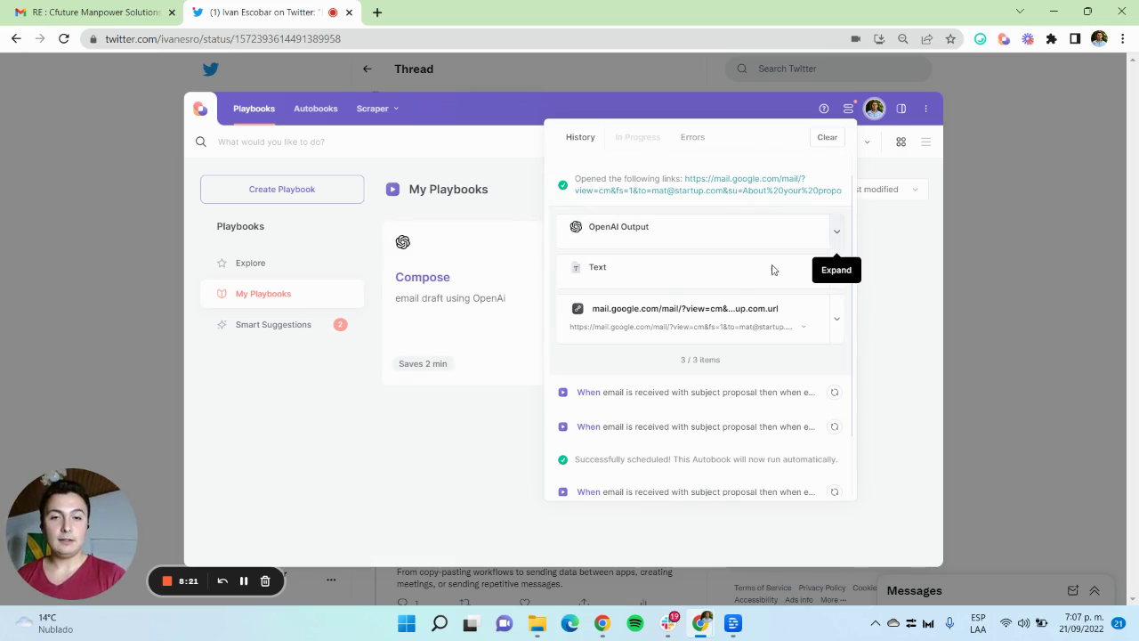
click(828, 320)
click(830, 320)
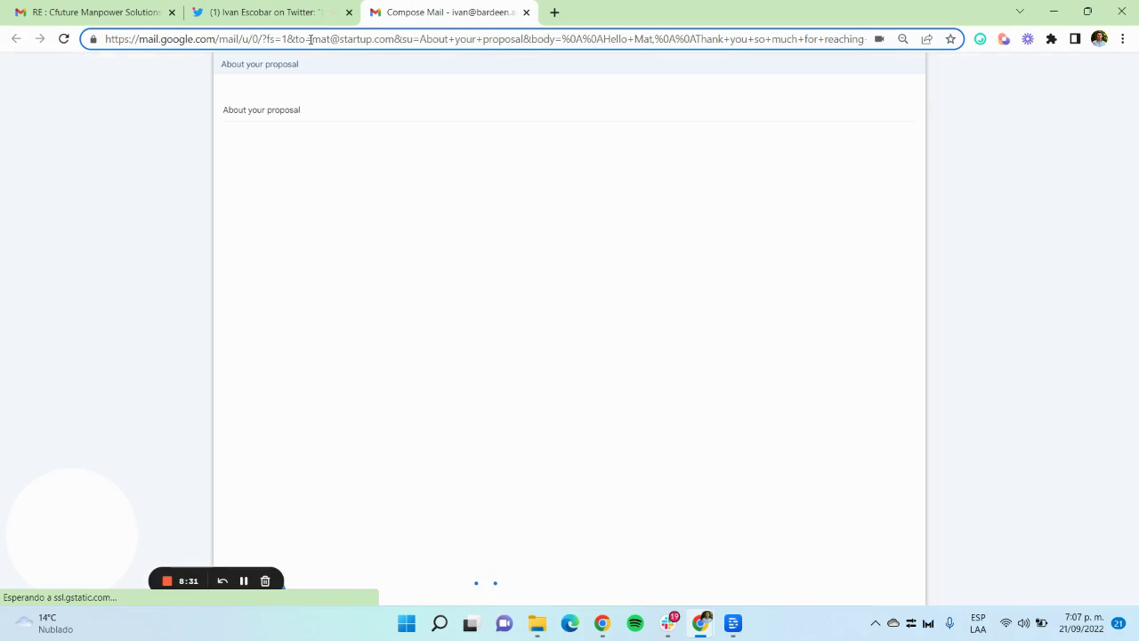
Step: Highlight the recipient and subject parameters in the draft's compose URL
drag(307, 39, 888, 66)
click(422, 39)
drag(749, 40, 832, 40)
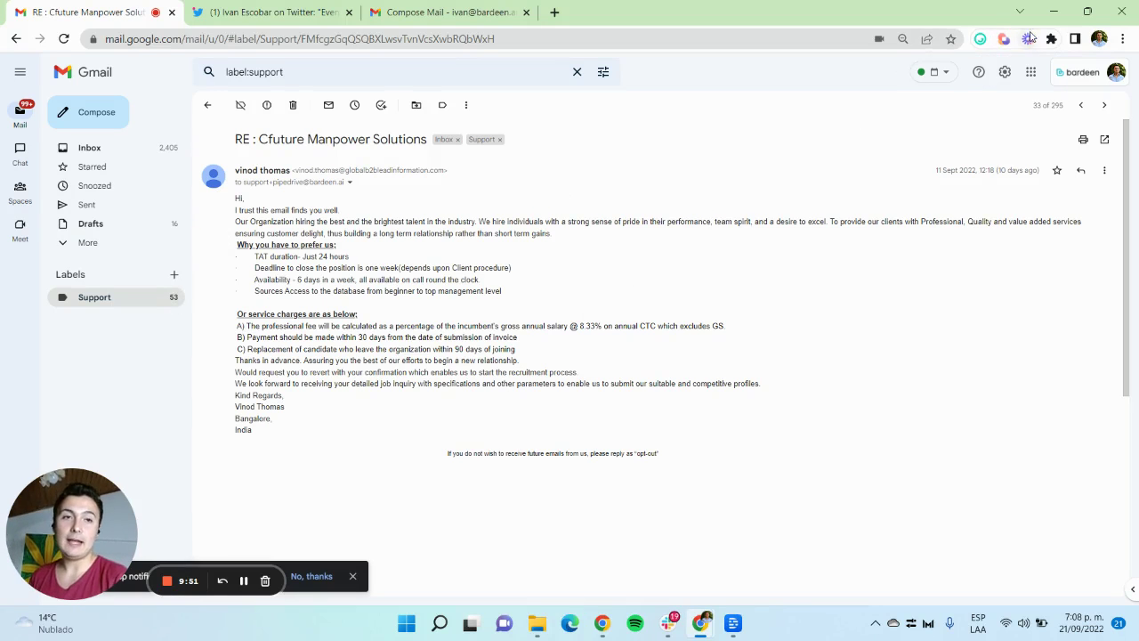
Step: Bring up Bardeen's My Playbooks list, showing both Compose playbooks, over the manpower services email
click(1004, 38)
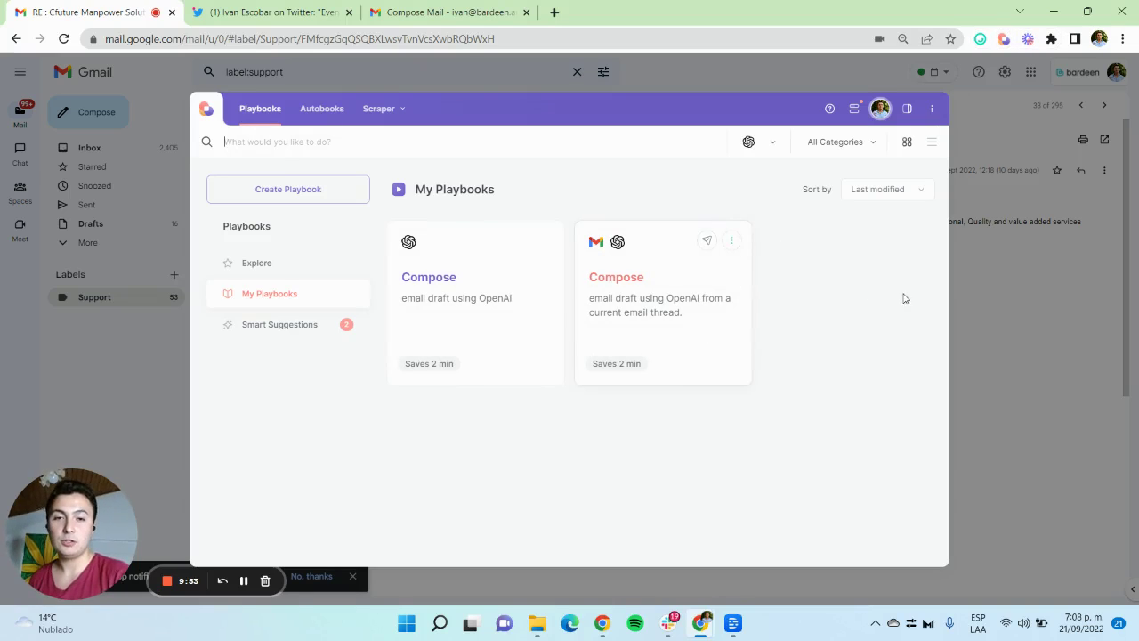